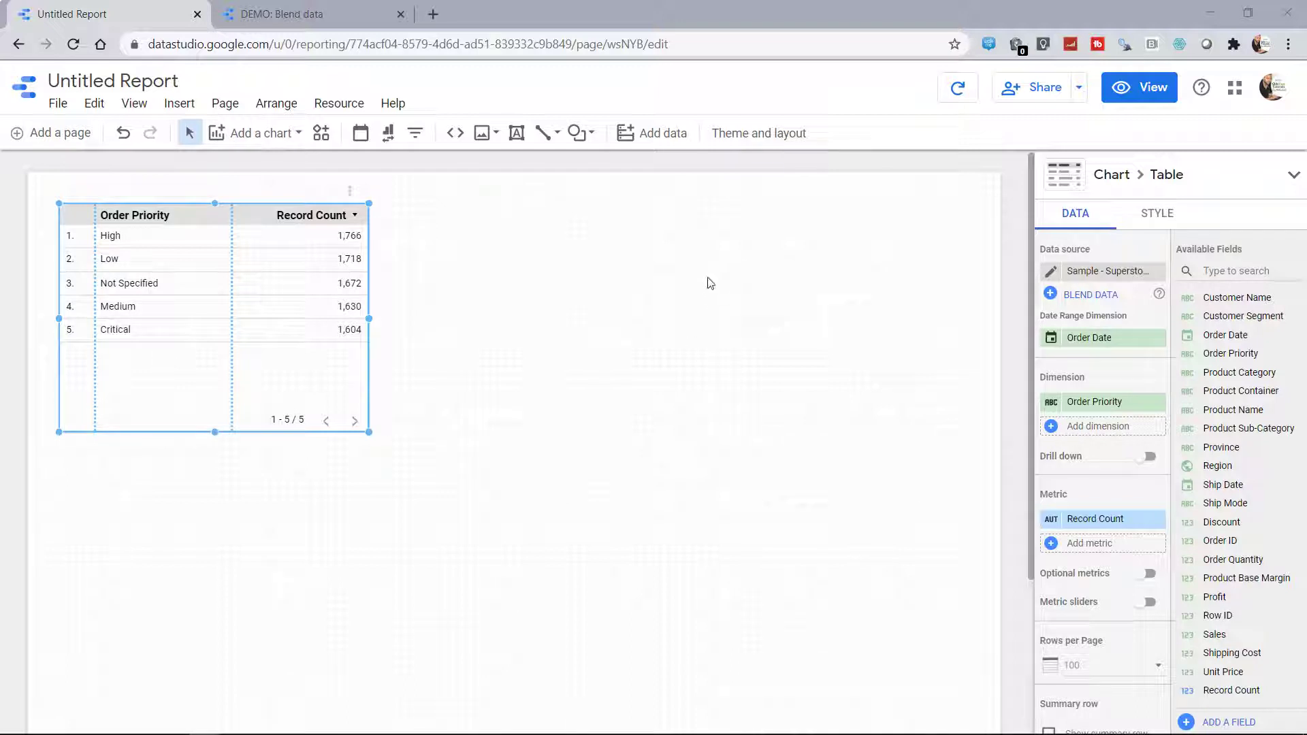
- Add the Admission Prediction data source from My data sources to the report
click(661, 139)
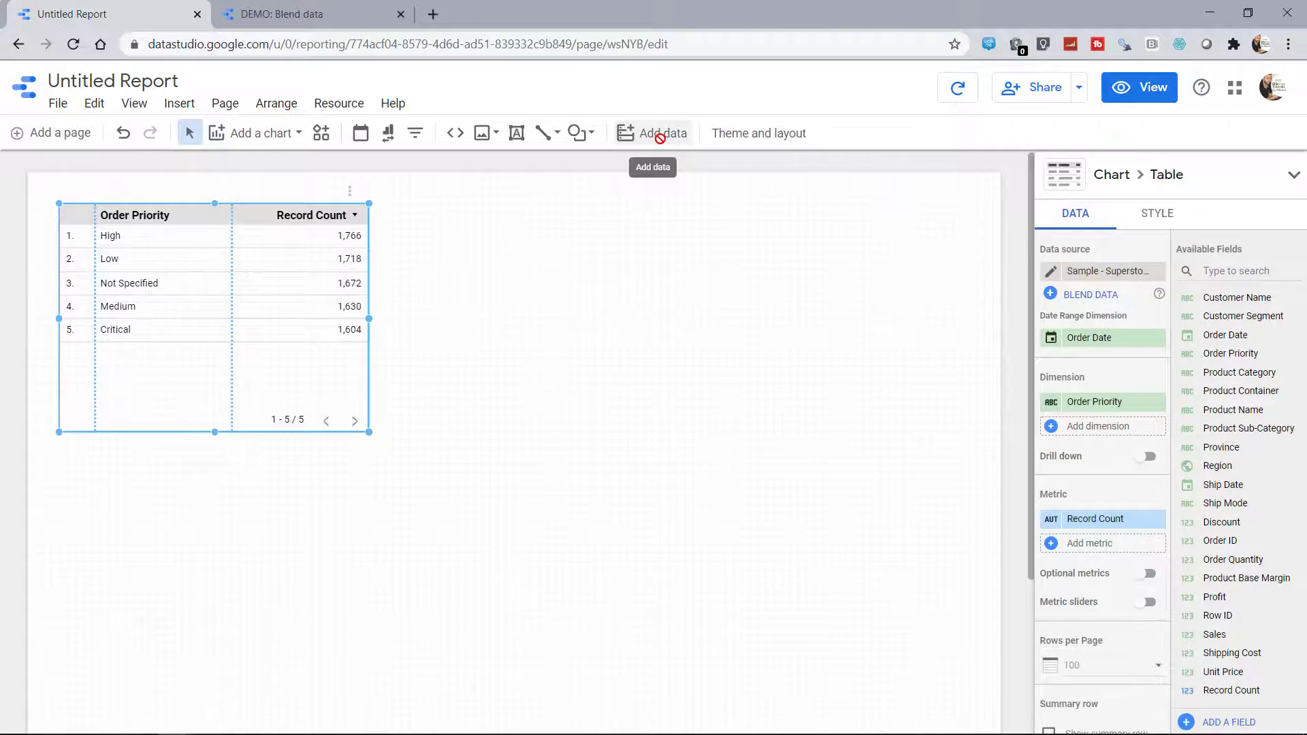
scroll(545, 505, down, 2)
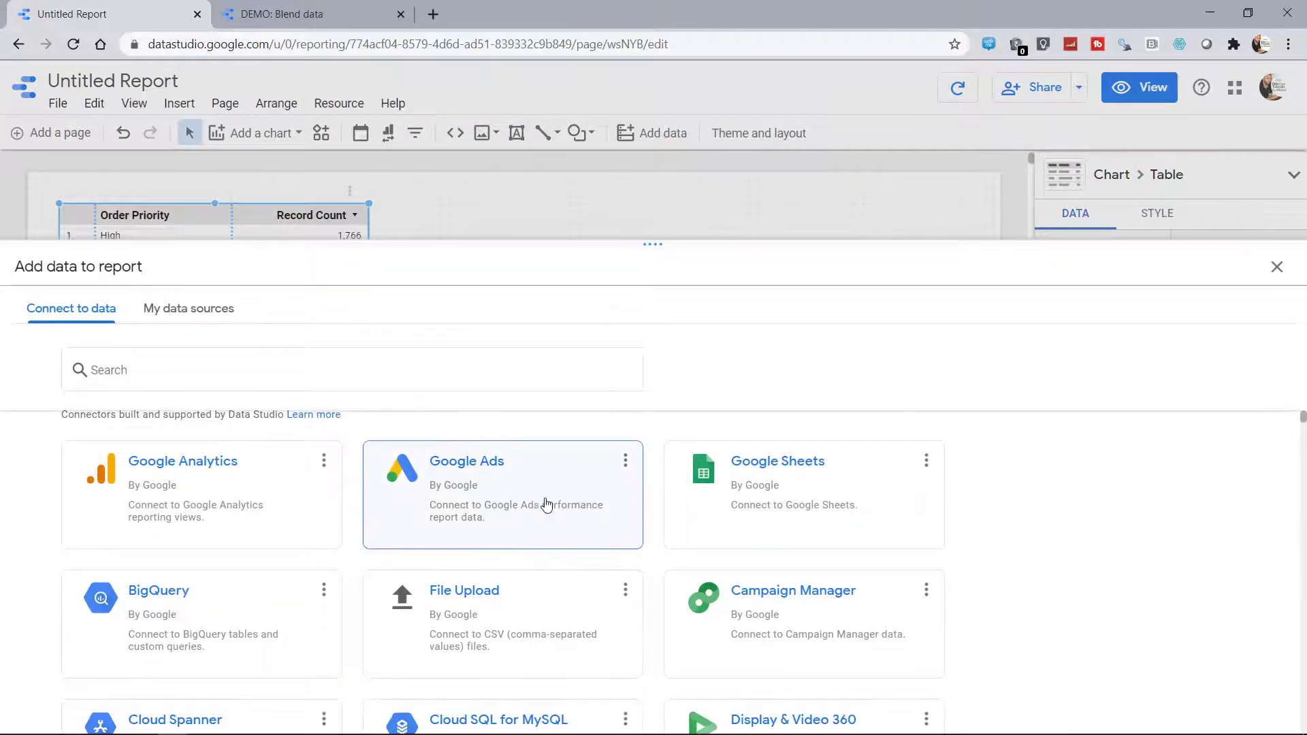
scroll(712, 549, up, 2)
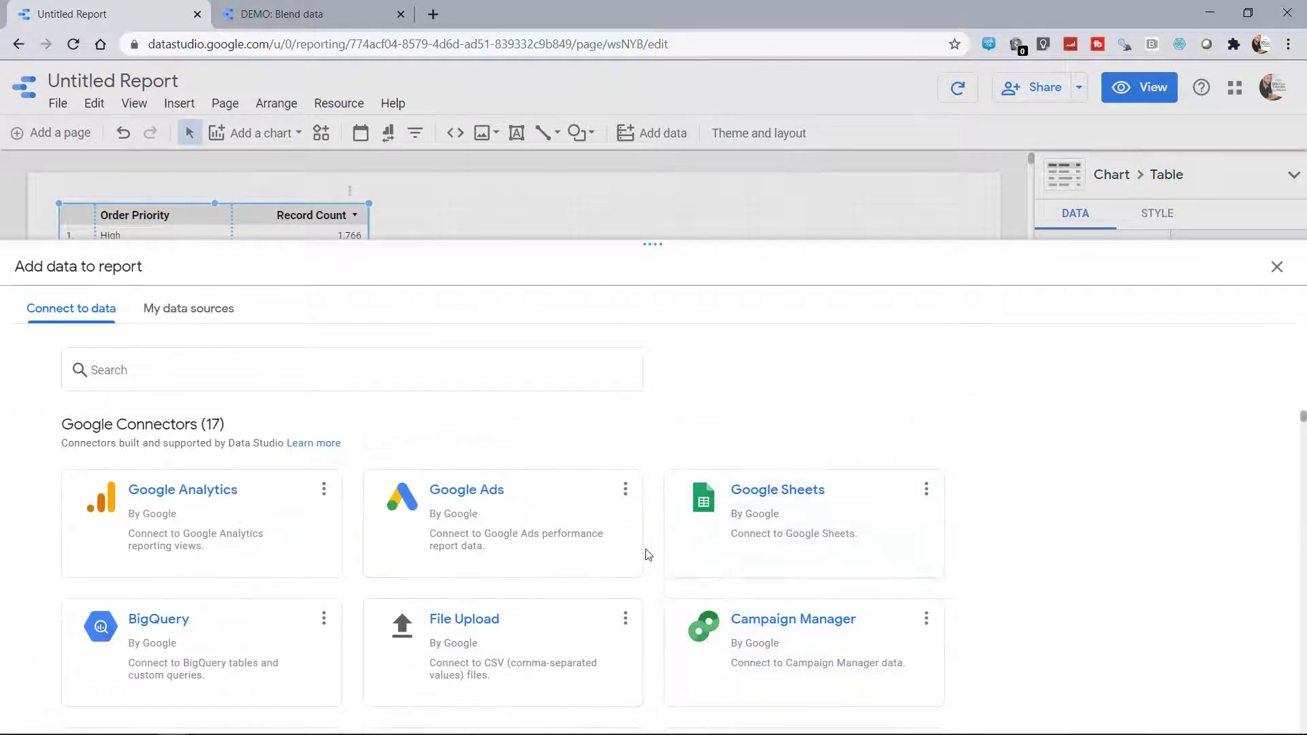
click(212, 314)
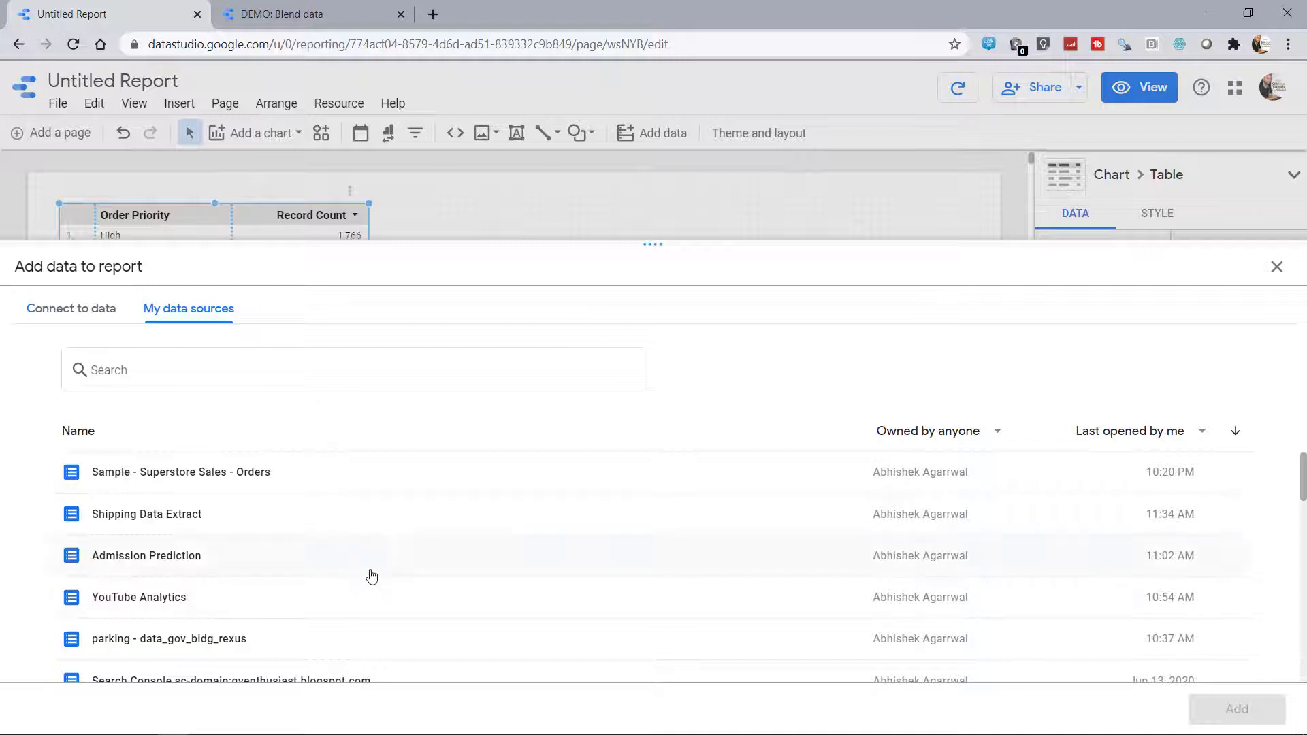
scroll(370, 576, down, 1)
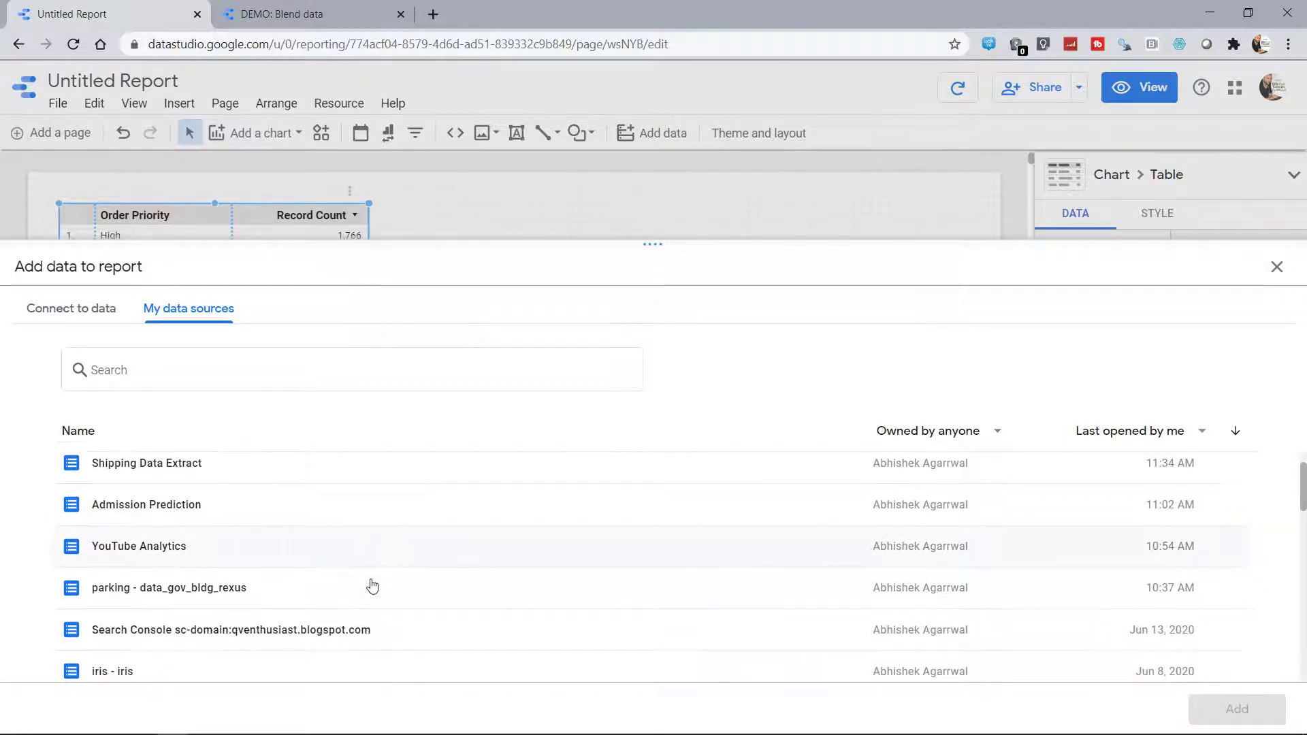
click(180, 511)
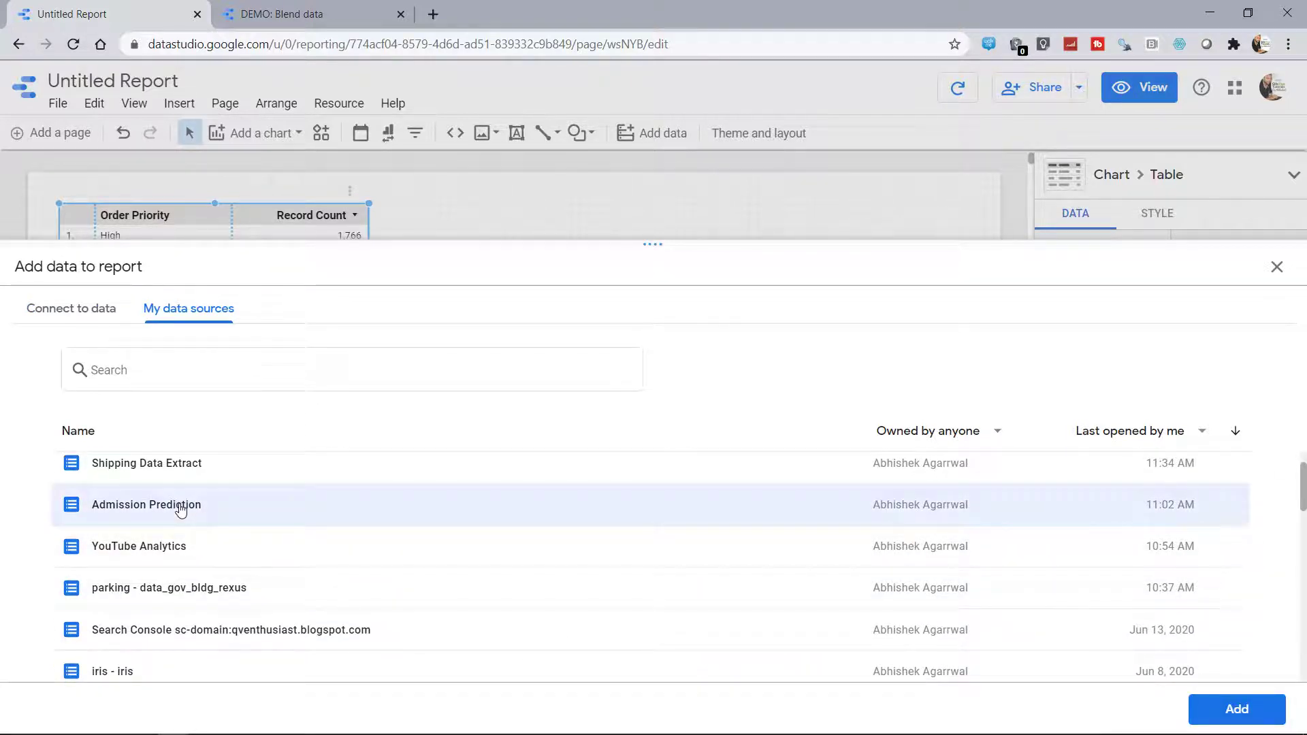
click(1237, 708)
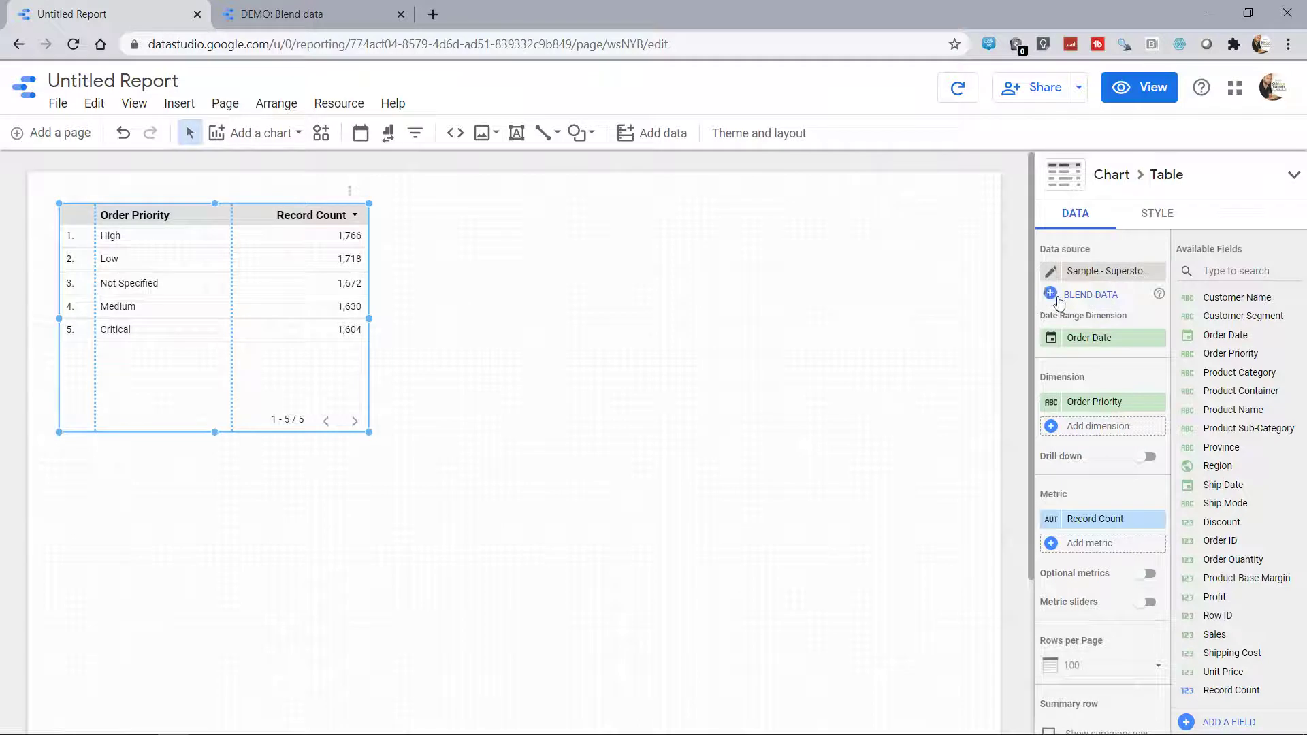
- Place a bar chart right of the table, keeping Admission Prediction as its data source
click(541, 388)
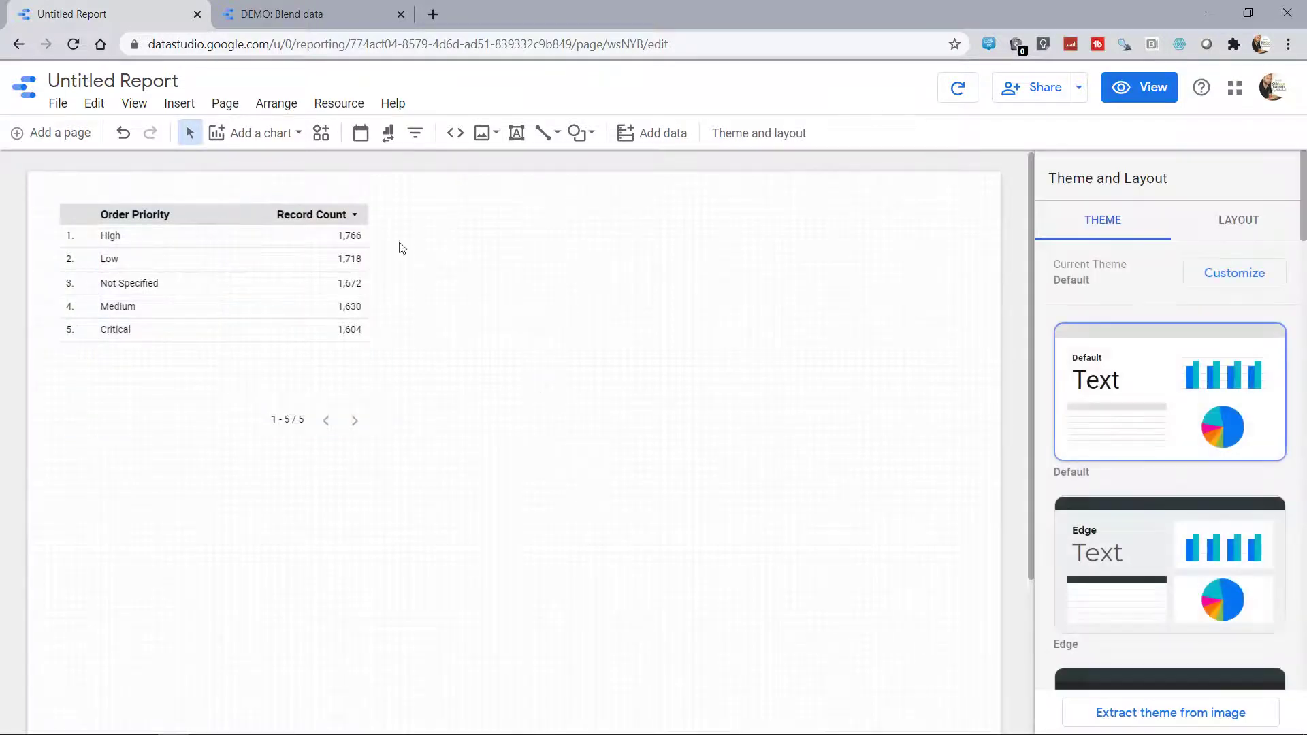
click(282, 137)
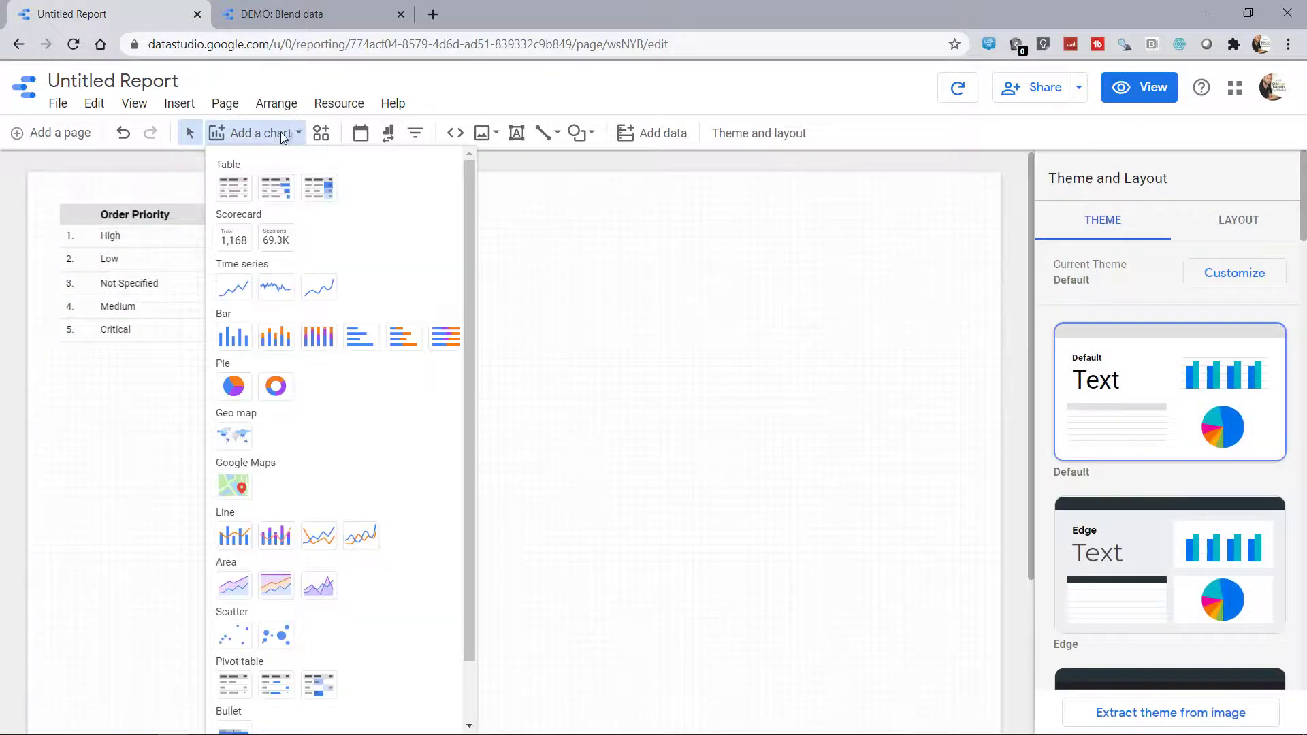
click(243, 346)
click(511, 216)
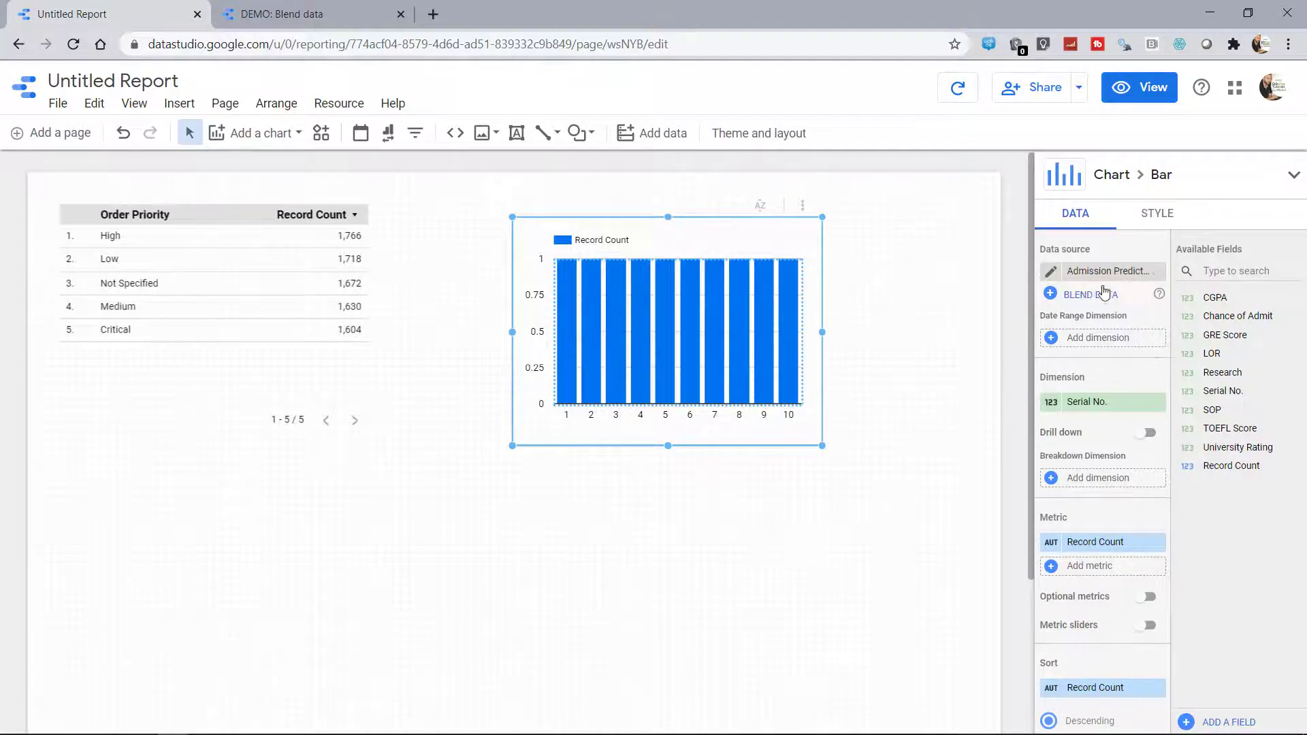
click(1109, 275)
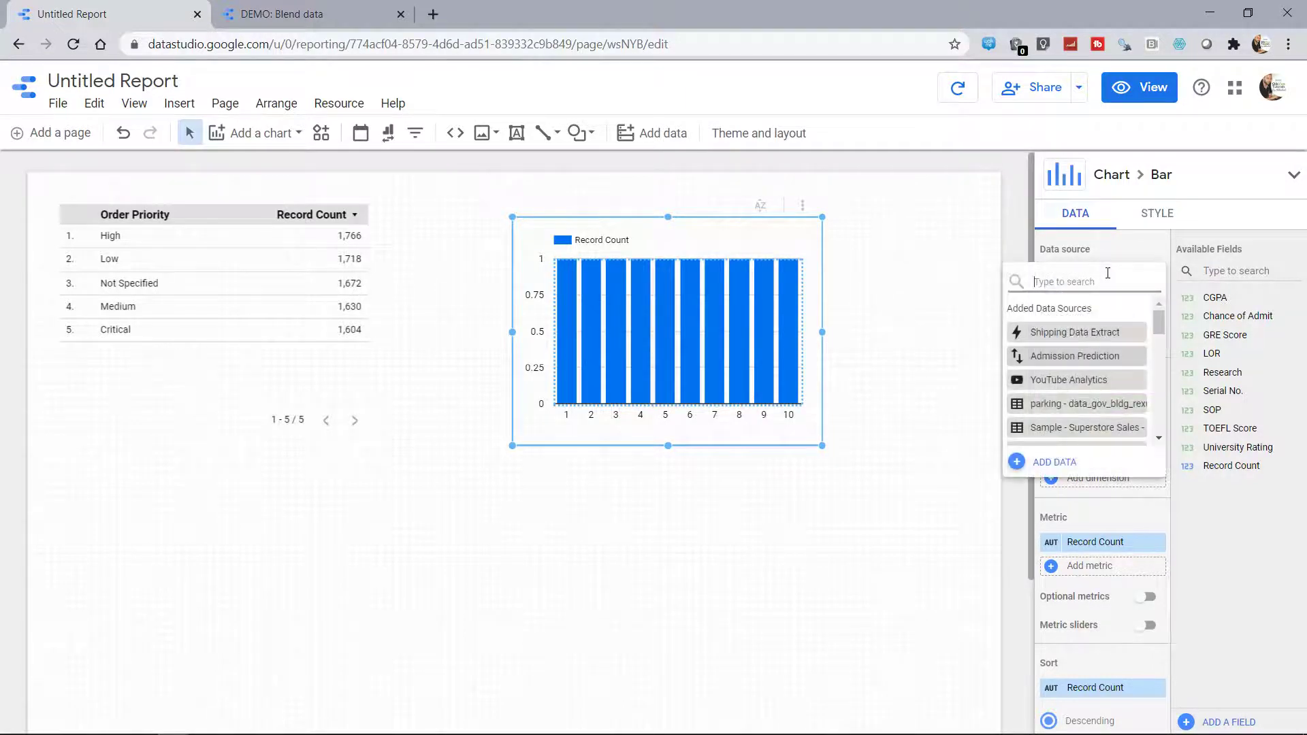
scroll(1087, 367, down, 1)
scroll(1088, 368, down, 1)
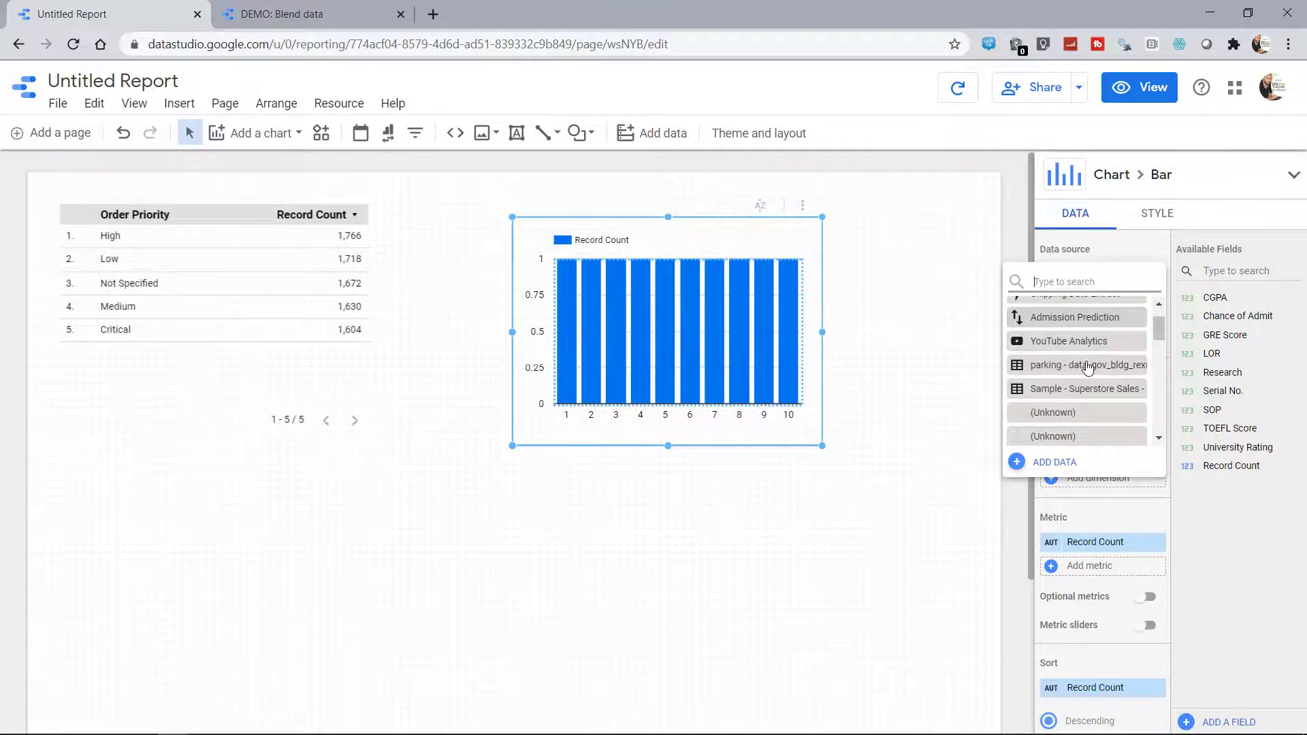
scroll(1087, 367, down, 2)
scroll(1088, 368, down, 1)
scroll(1087, 368, down, 1)
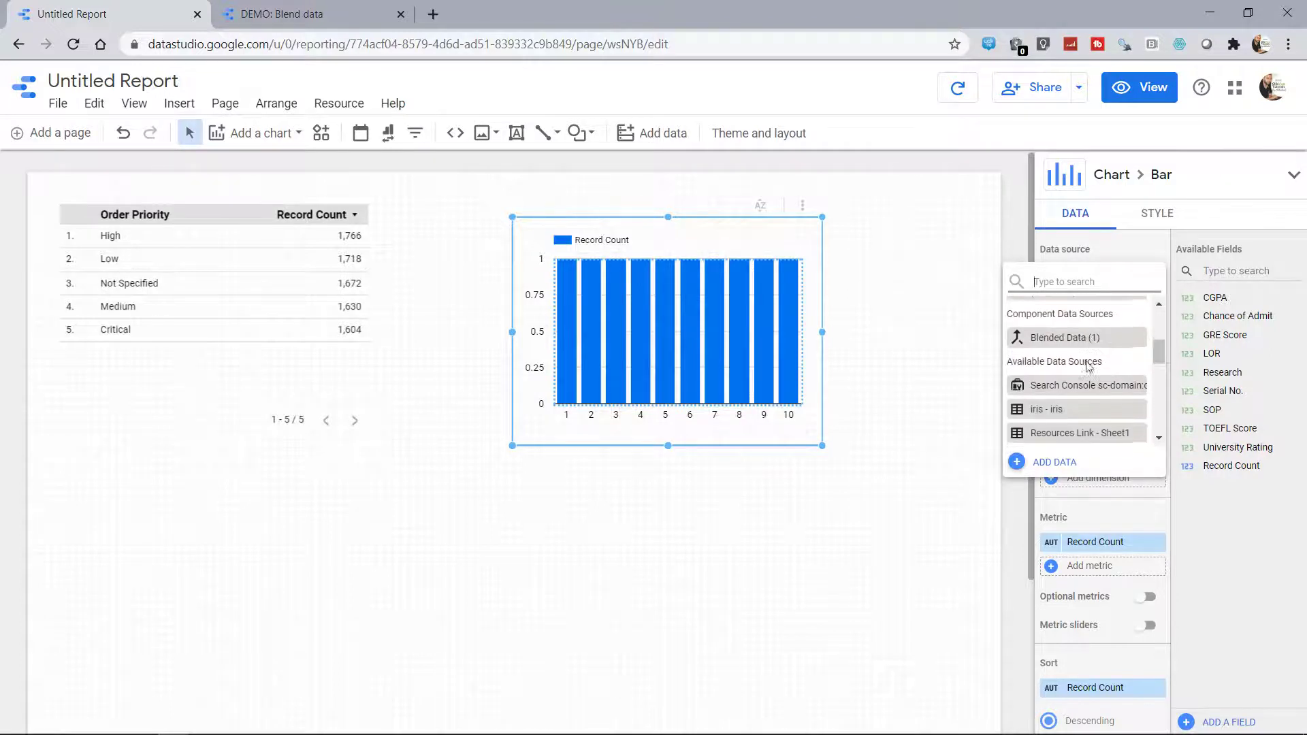
scroll(1087, 367, down, 1)
click(929, 404)
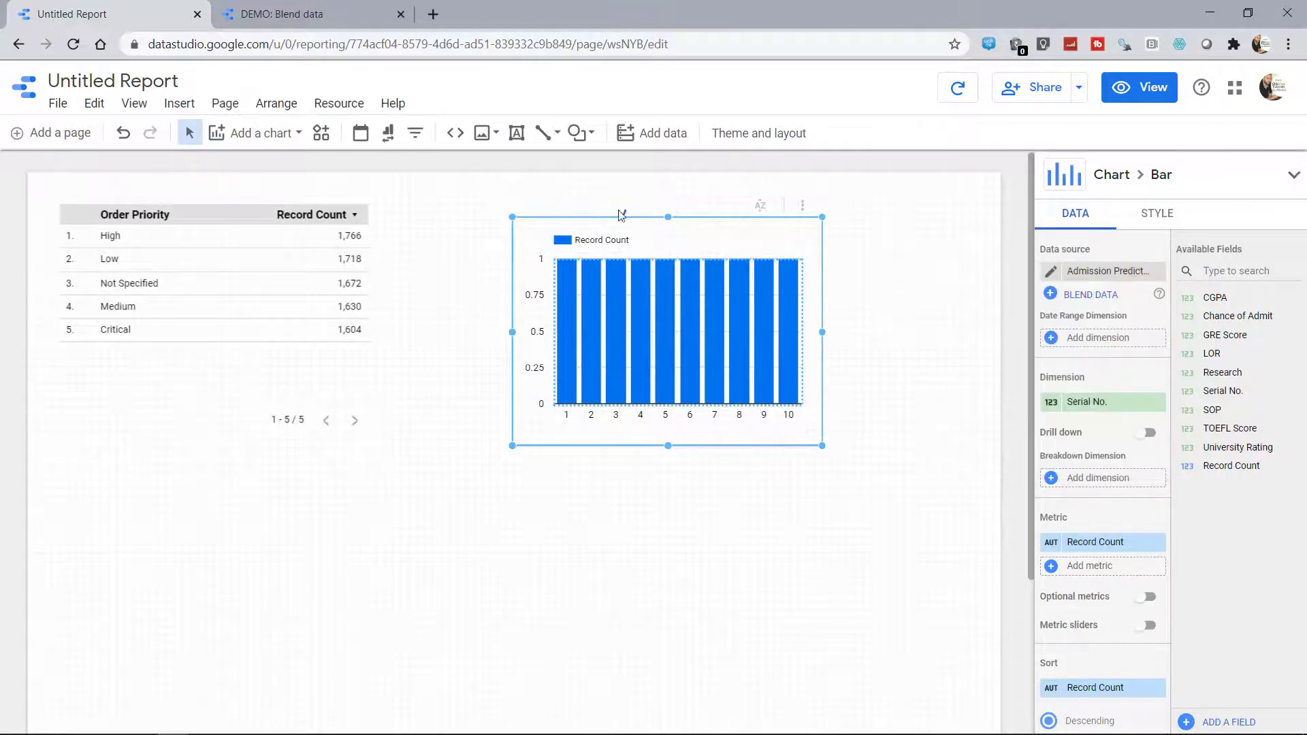
click(659, 139)
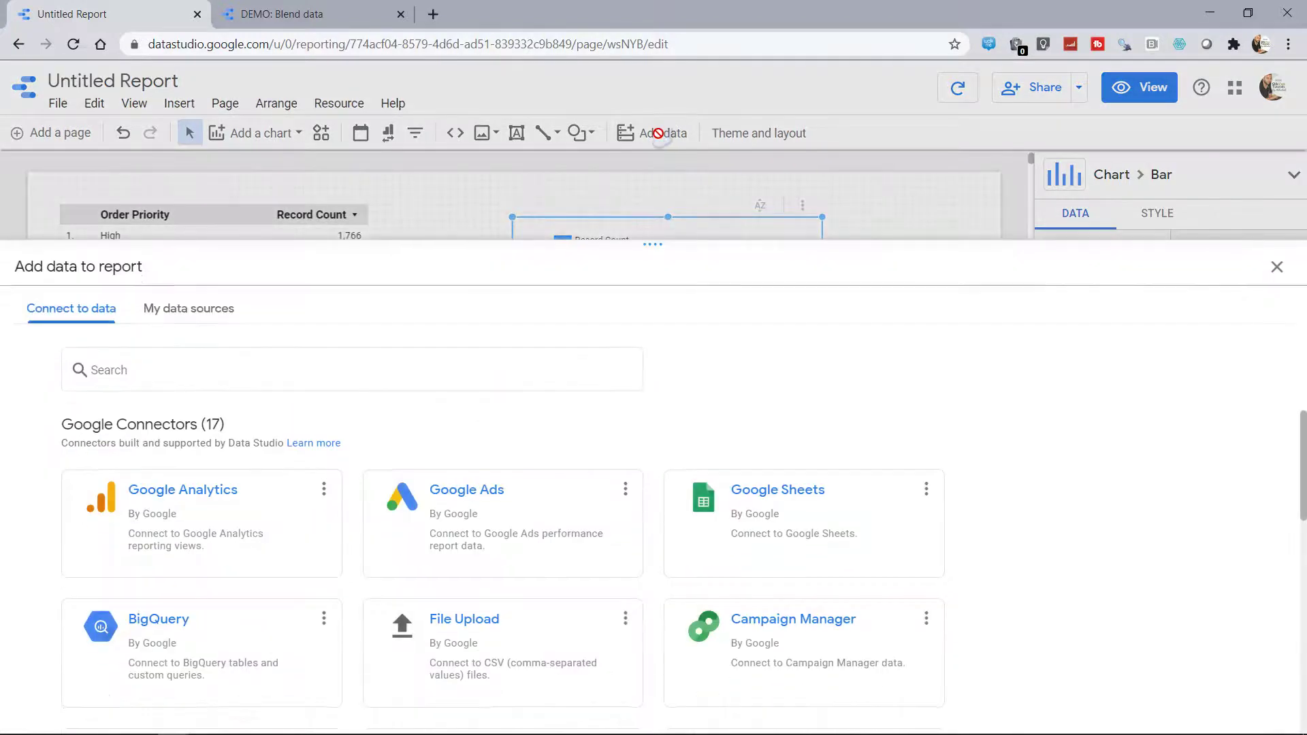
scroll(554, 561, down, 1)
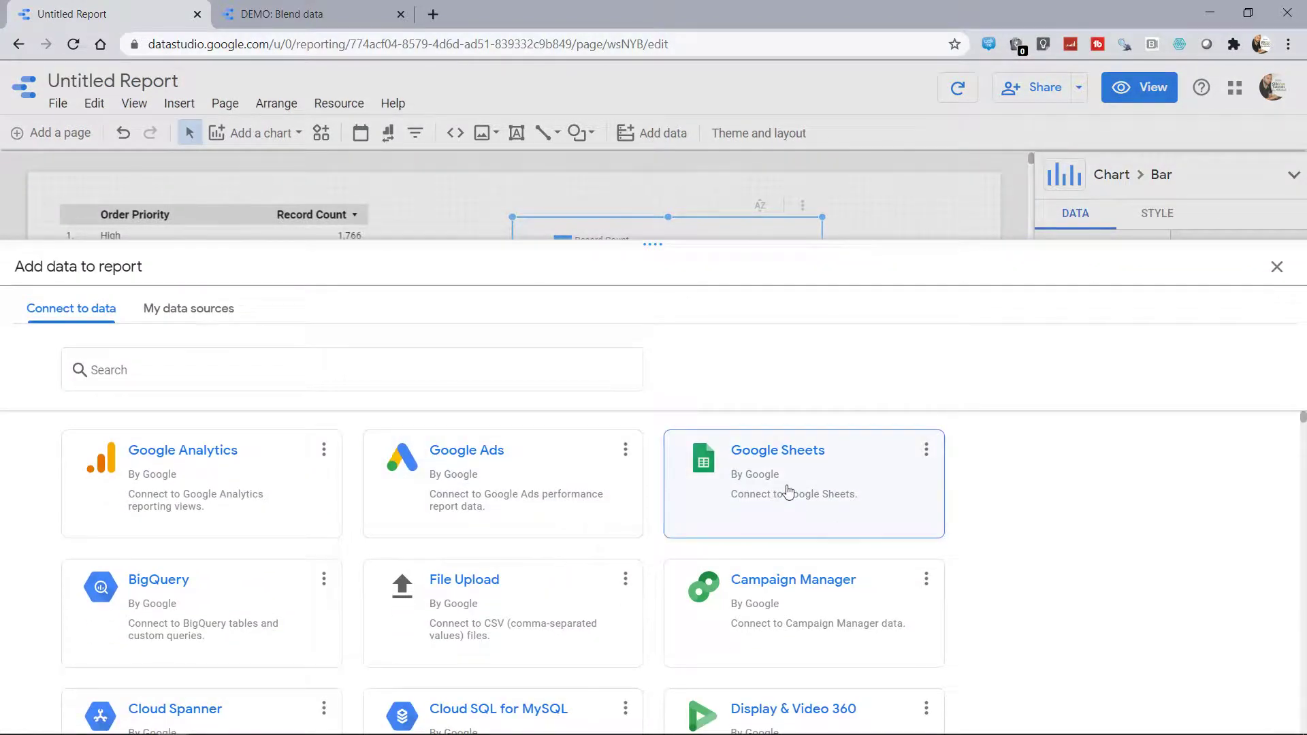
scroll(788, 492, down, 3)
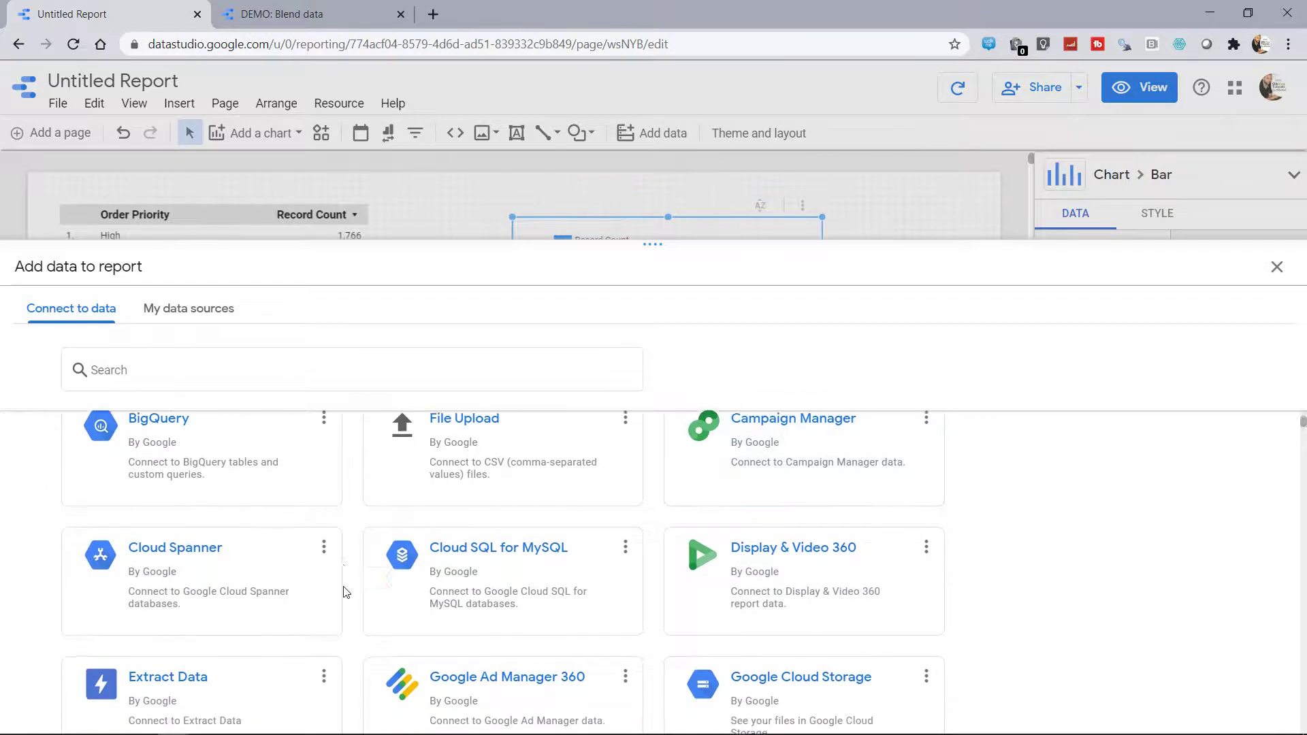
scroll(344, 592, down, 3)
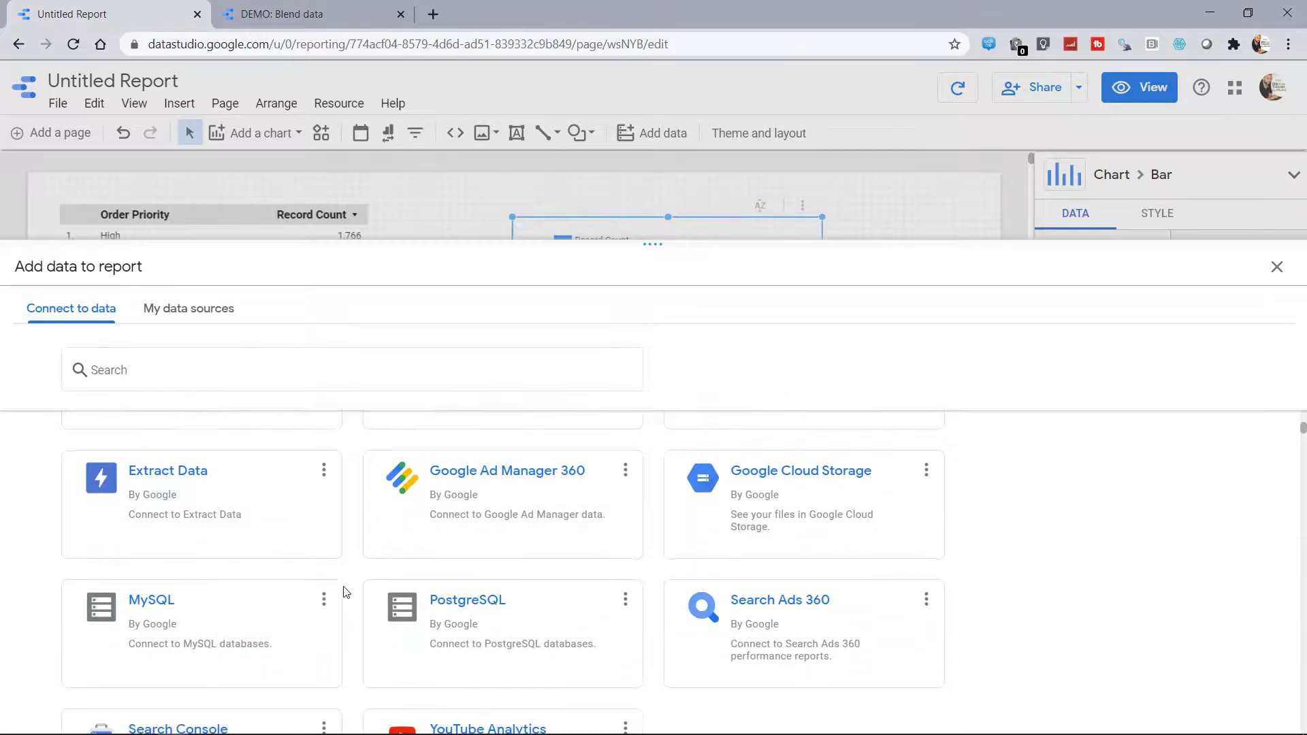
scroll(344, 592, down, 1)
scroll(344, 592, up, 2)
scroll(344, 592, up, 2)
scroll(345, 592, up, 1)
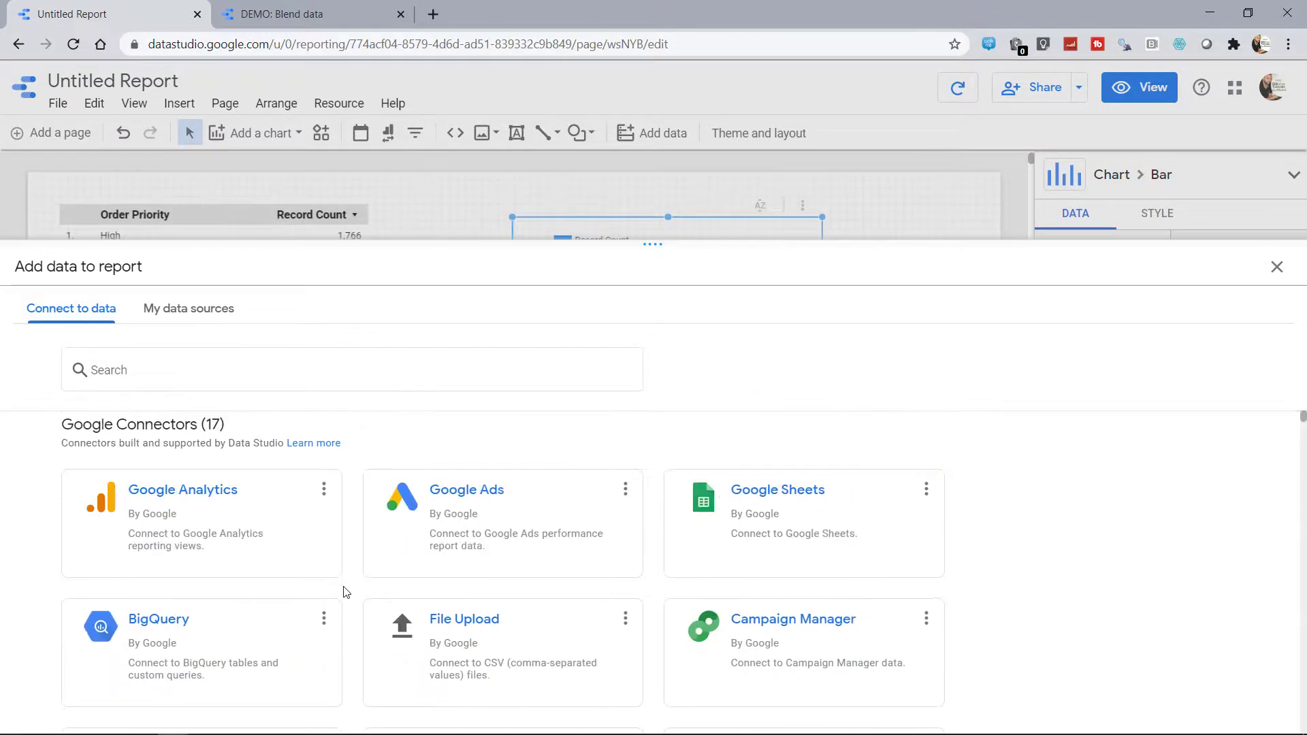
- Dismiss the Add data panel and drag the bar chart up and left beside the table
click(1278, 268)
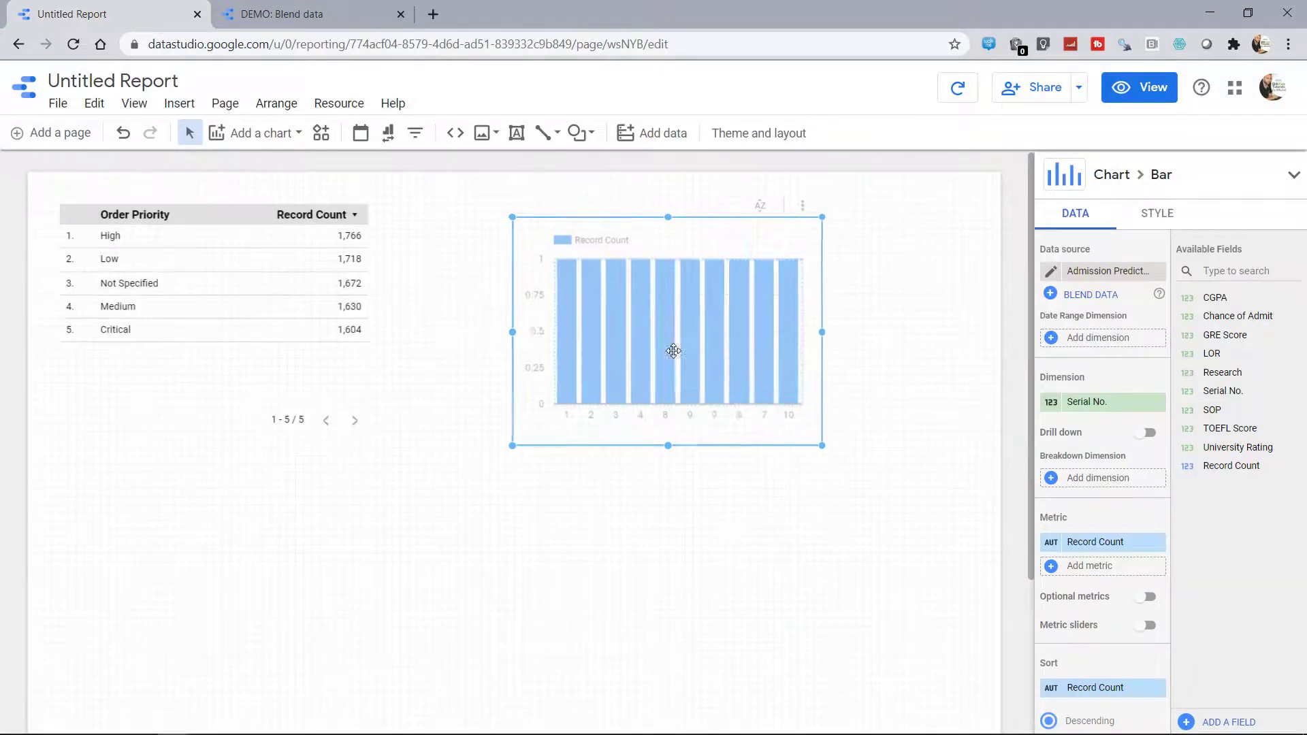
drag(673, 351, 586, 333)
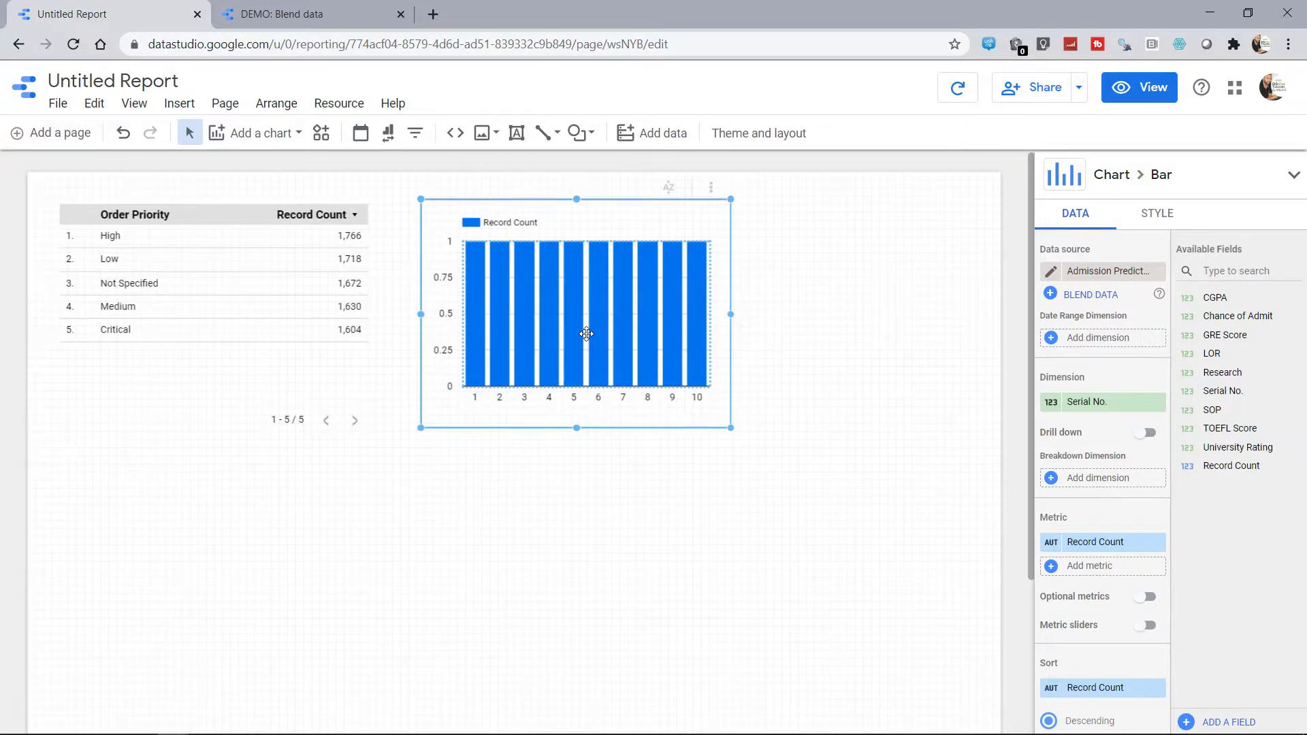
click(784, 262)
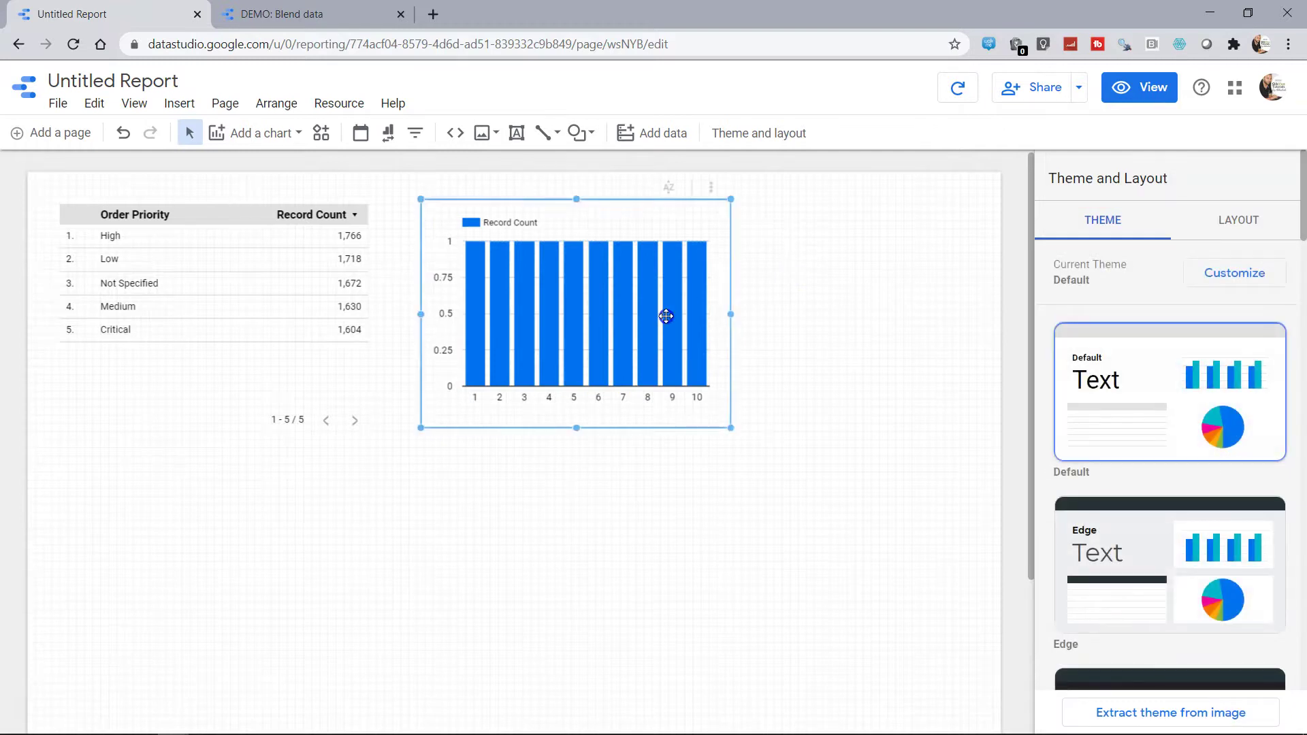
drag(666, 316, 663, 301)
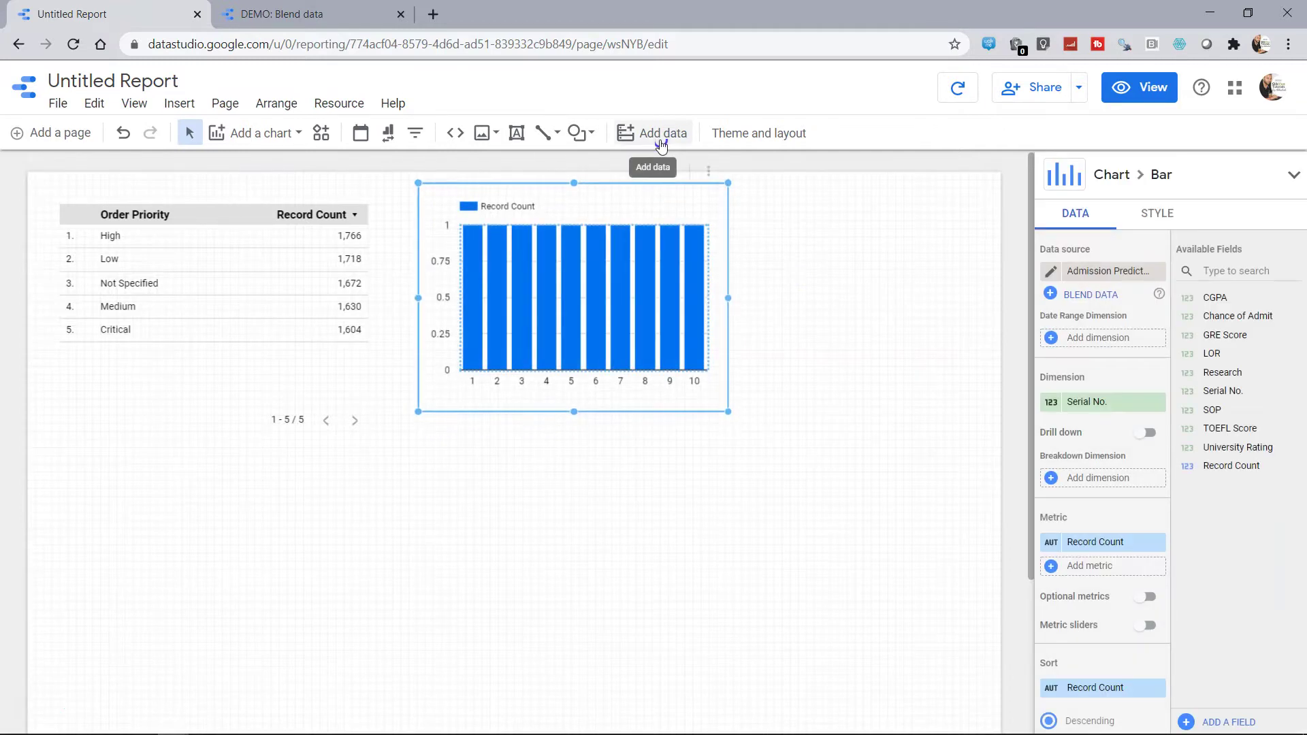